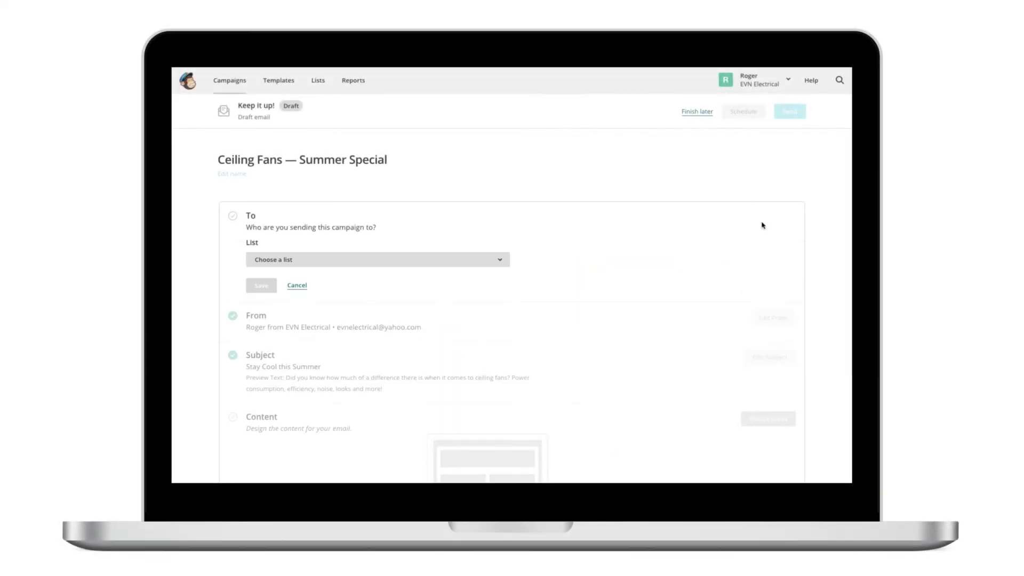
# Target the EVN Electrical Customers (from ServiceM8) list and start building a new segment.
pyautogui.click(504, 261)
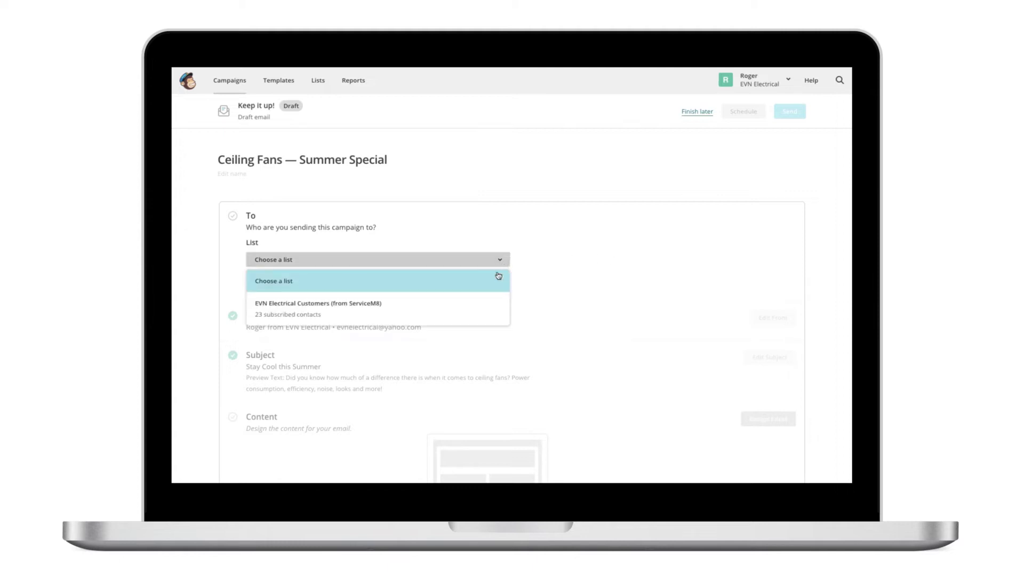
pyautogui.click(397, 309)
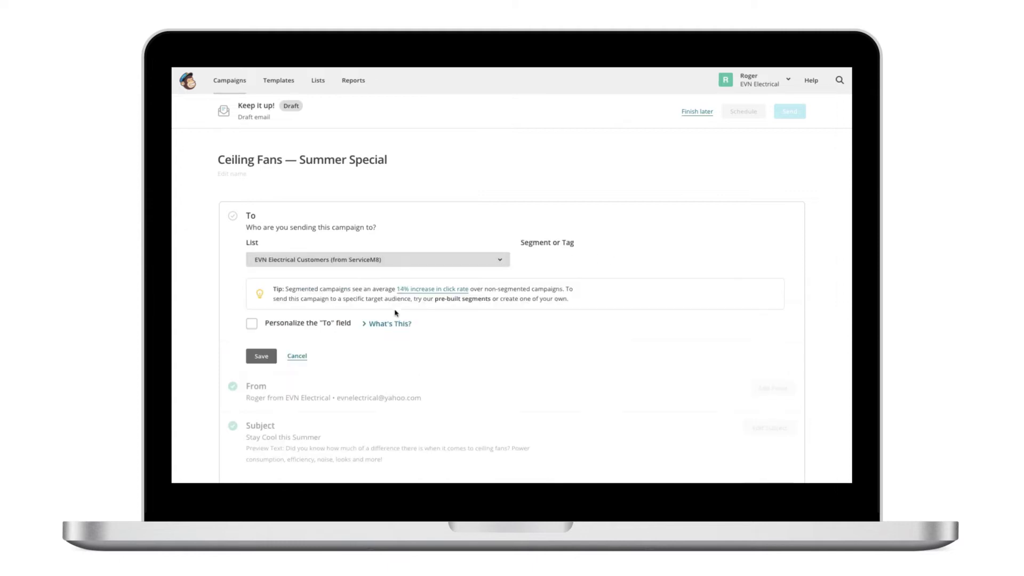
pyautogui.click(763, 260)
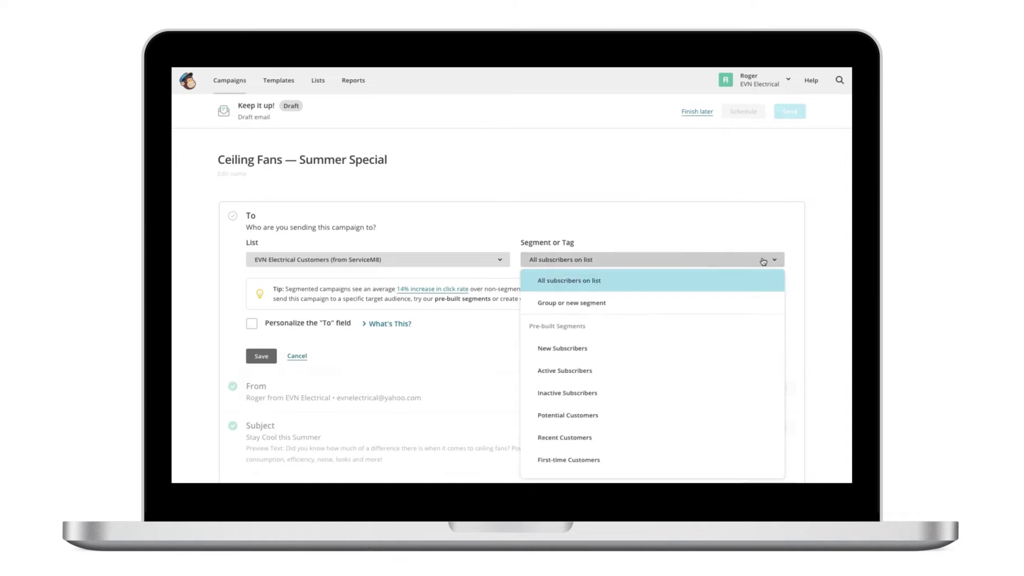
pyautogui.click(740, 303)
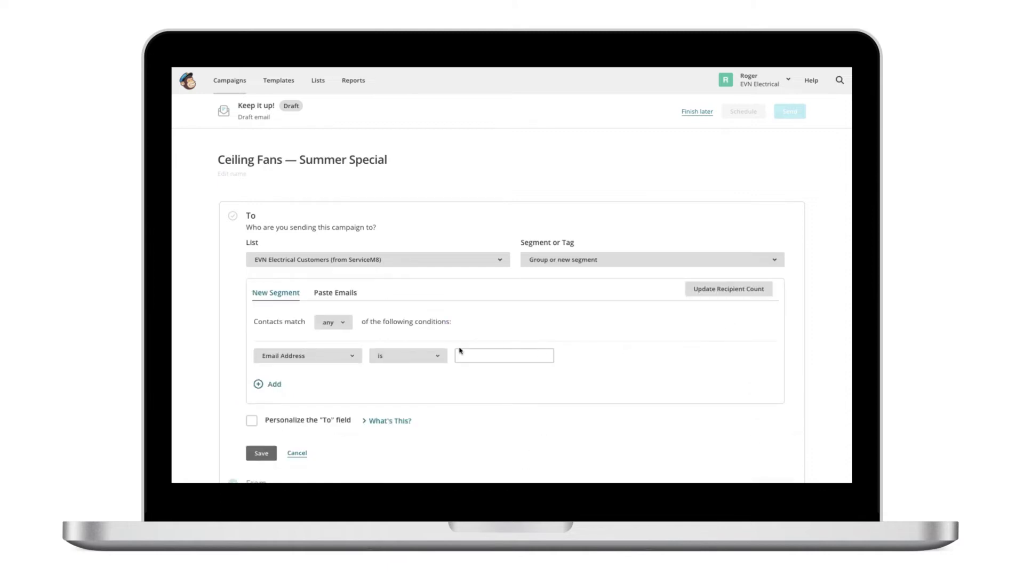
# Add a segment condition for Last Job Created Date before a date picked from the calendar.
pyautogui.click(352, 355)
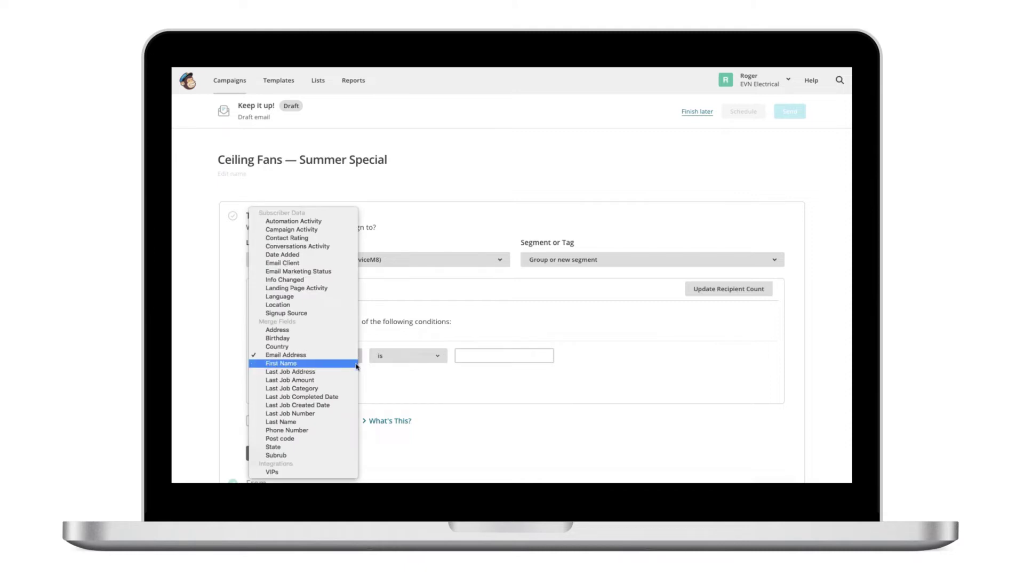
pyautogui.click(335, 406)
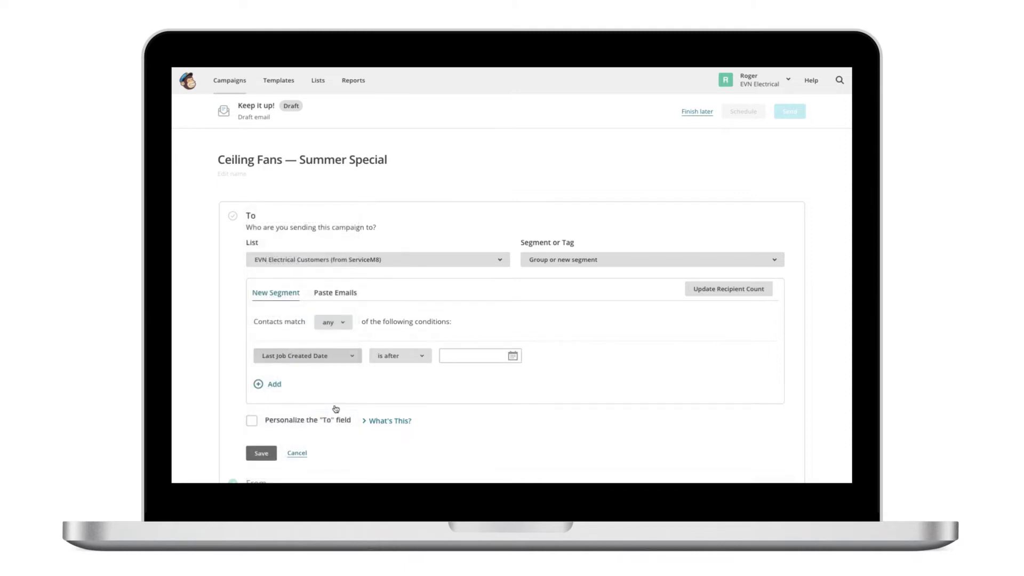
pyautogui.click(422, 356)
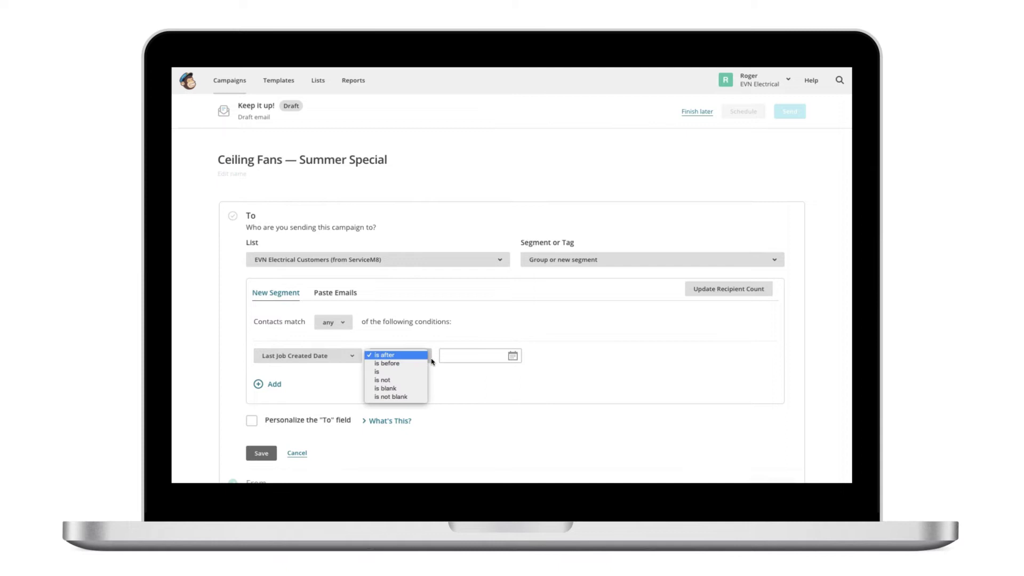
pyautogui.click(389, 363)
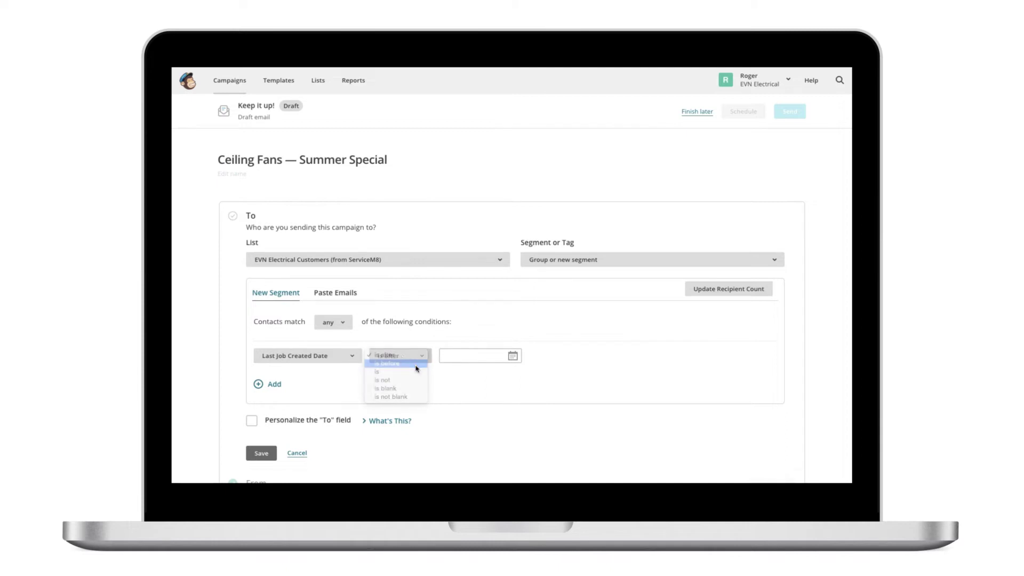
pyautogui.click(512, 356)
pyautogui.click(524, 416)
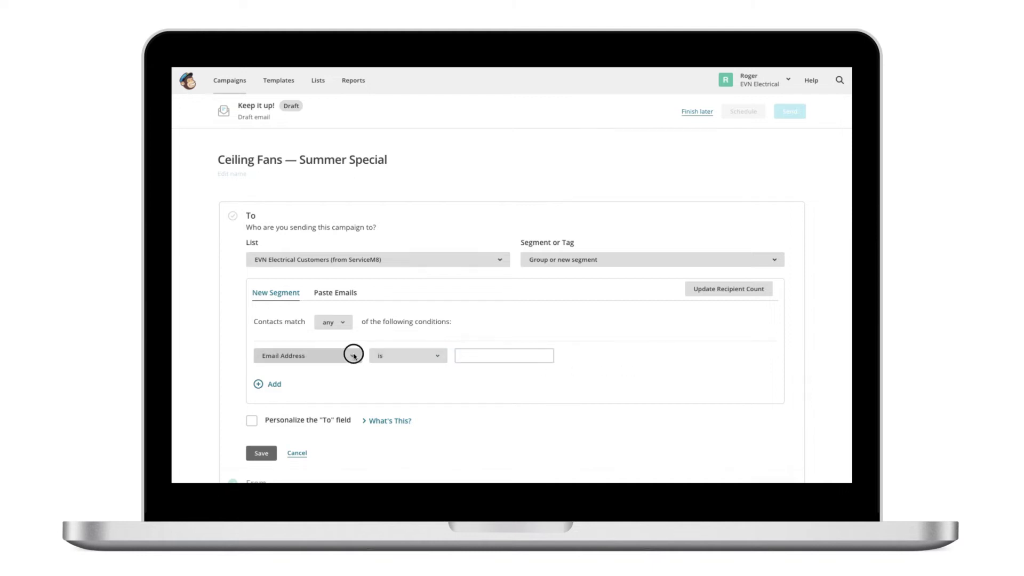
# Switch the condition to Location and accept the Brisbane address found on the map.
pyautogui.click(353, 354)
pyautogui.click(348, 308)
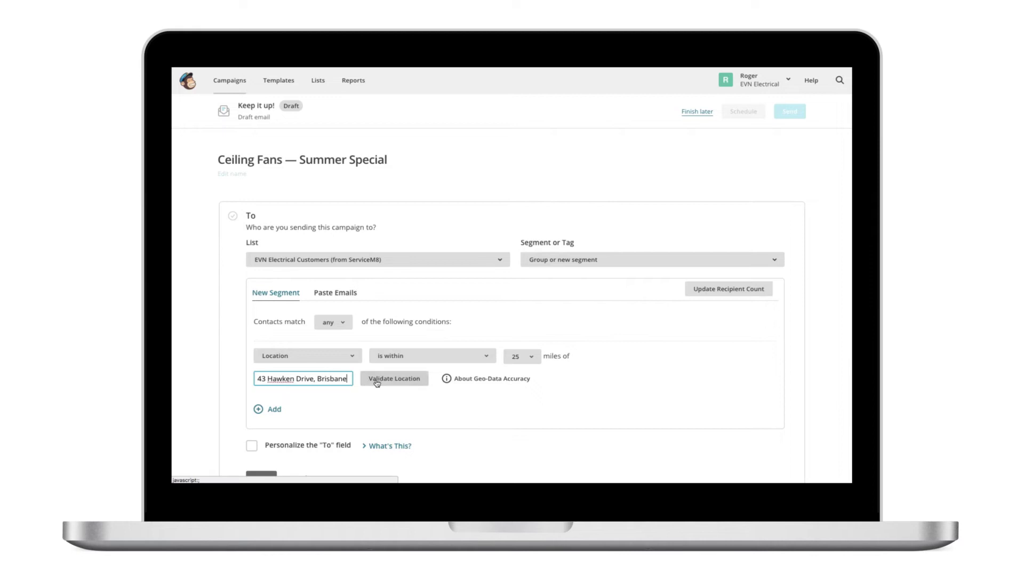
pyautogui.click(394, 378)
pyautogui.click(425, 383)
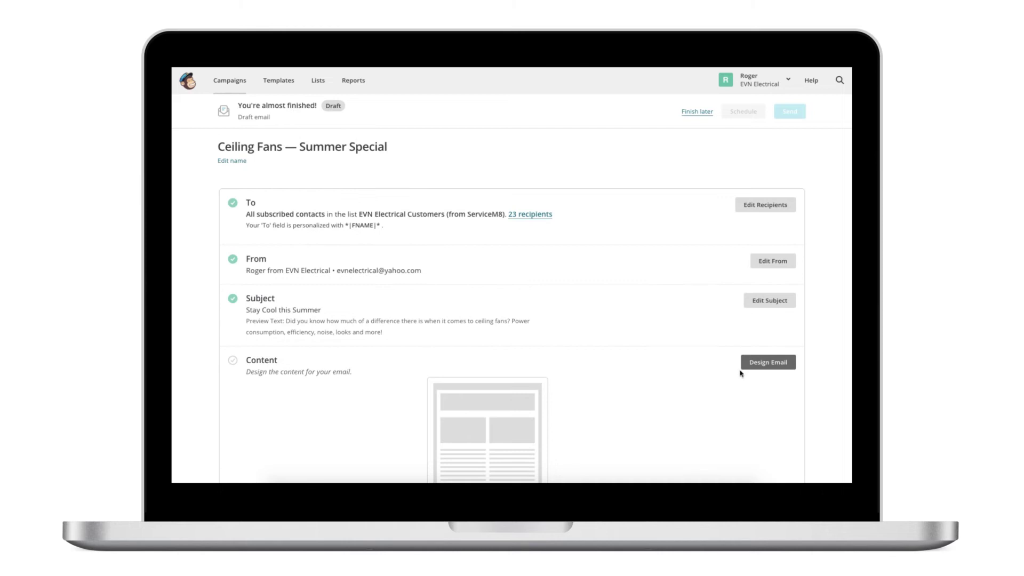
# Start the email design using the 1 Column basic template.
pyautogui.click(766, 362)
pyautogui.scroll(-3, 749, 370)
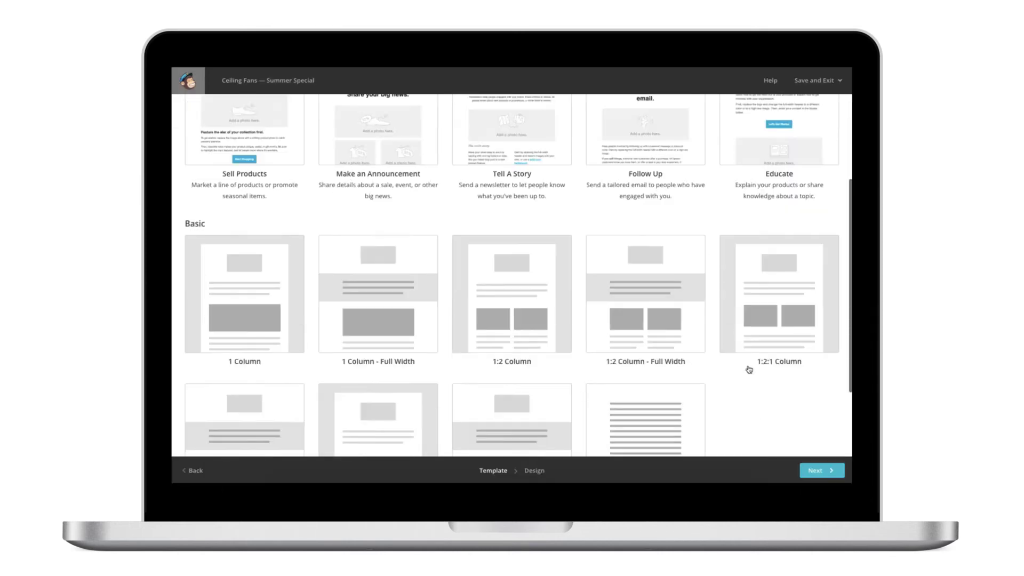
pyautogui.scroll(-3, 749, 369)
pyautogui.scroll(3, 749, 370)
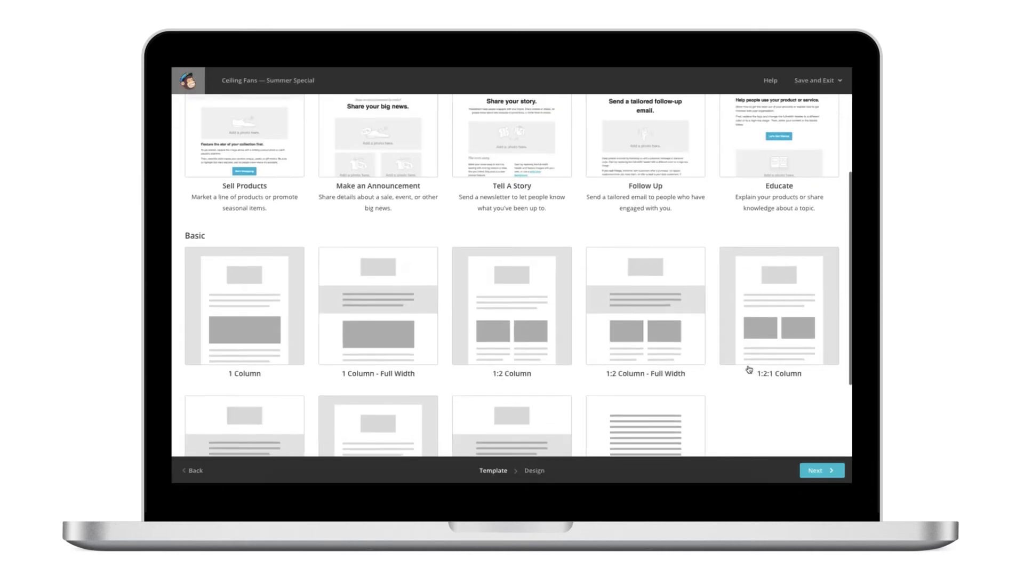
pyautogui.scroll(2, 749, 370)
pyautogui.scroll(2, 749, 370)
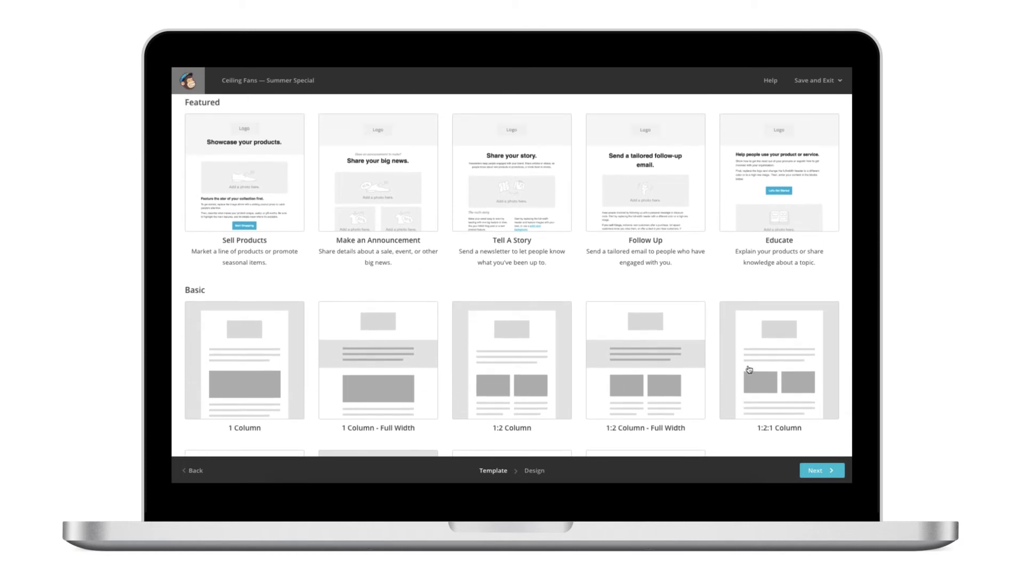
pyautogui.click(290, 374)
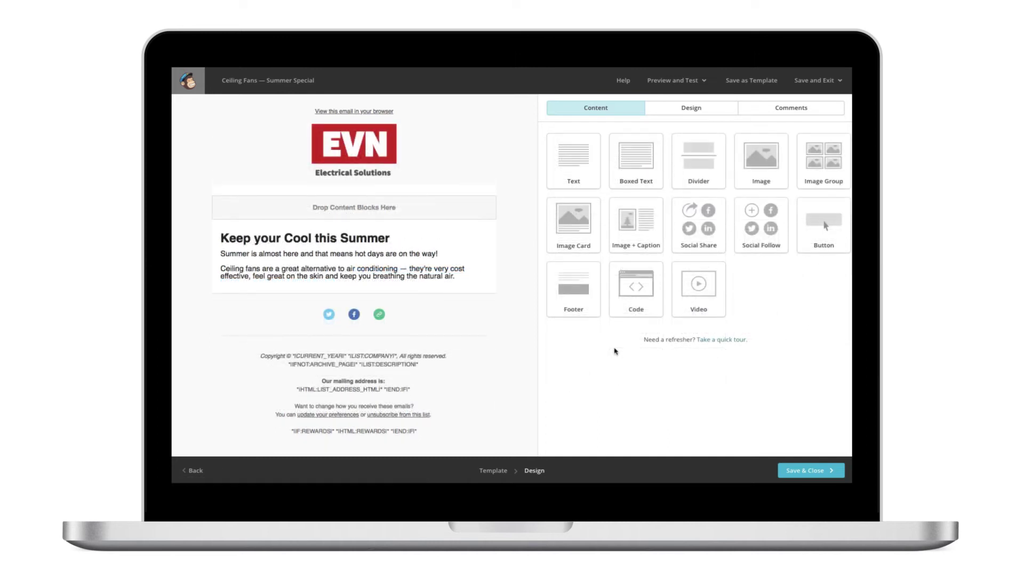
# Add a text block below the EVN logo reading 'Hi there!'.
pyautogui.moveTo(573, 163)
pyautogui.mouseDown()
pyautogui.moveTo(439, 199)
pyautogui.moveTo(317, 195)
pyautogui.mouseUp()
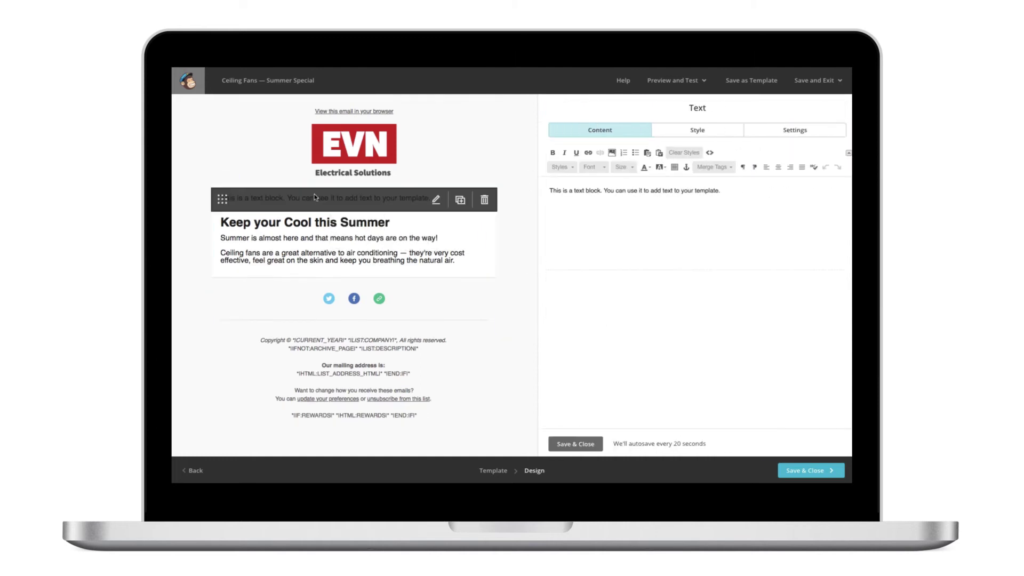
pyautogui.tripleClick(698, 190)
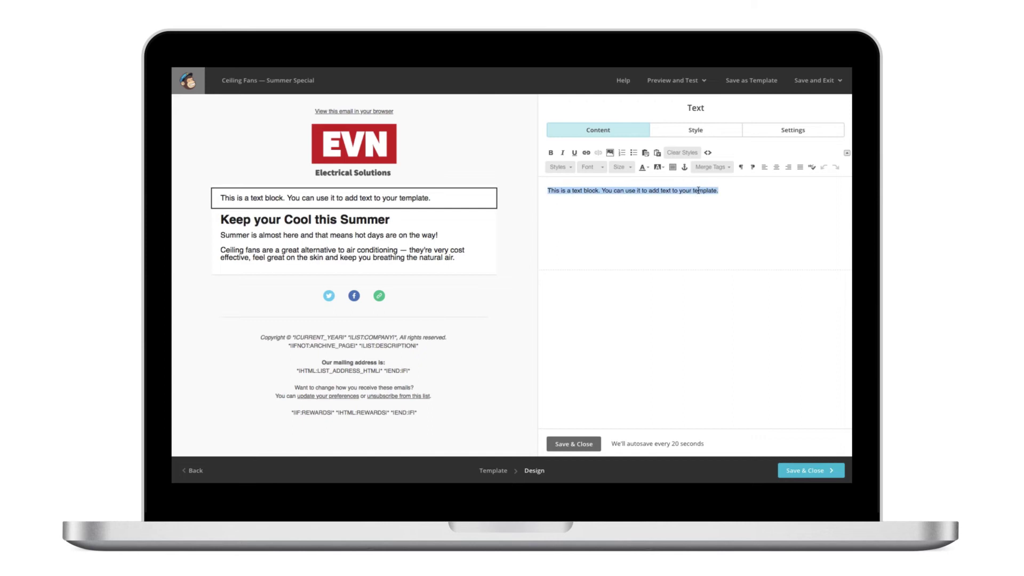
pyautogui.write('Hi there!')
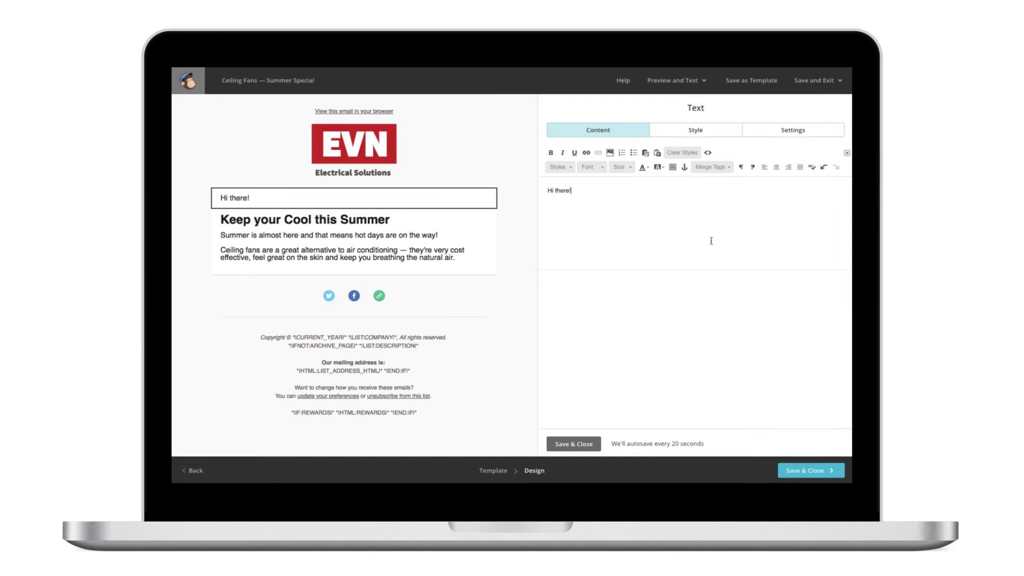
pyautogui.click(574, 443)
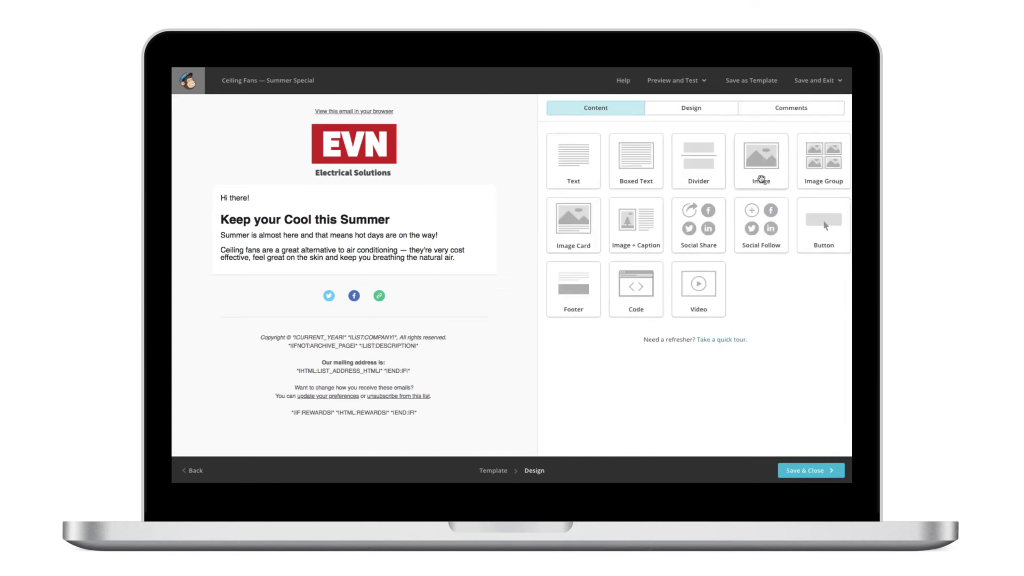
# Insert the ceiling fan picture as an image block below the greeting.
pyautogui.moveTo(761, 161); pyautogui.dragTo(354, 232)
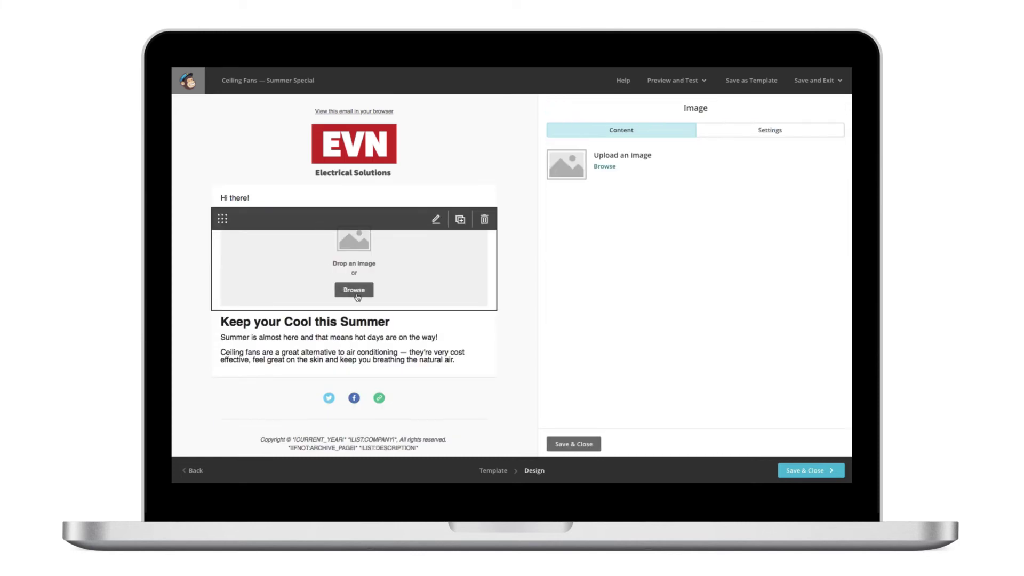
pyautogui.click(358, 294)
pyautogui.click(334, 168)
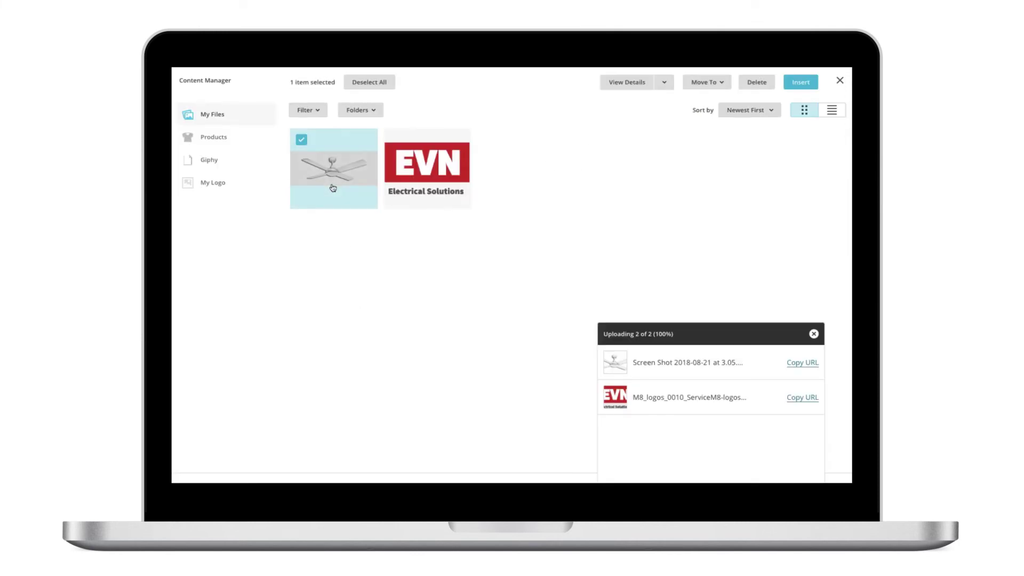
pyautogui.click(800, 82)
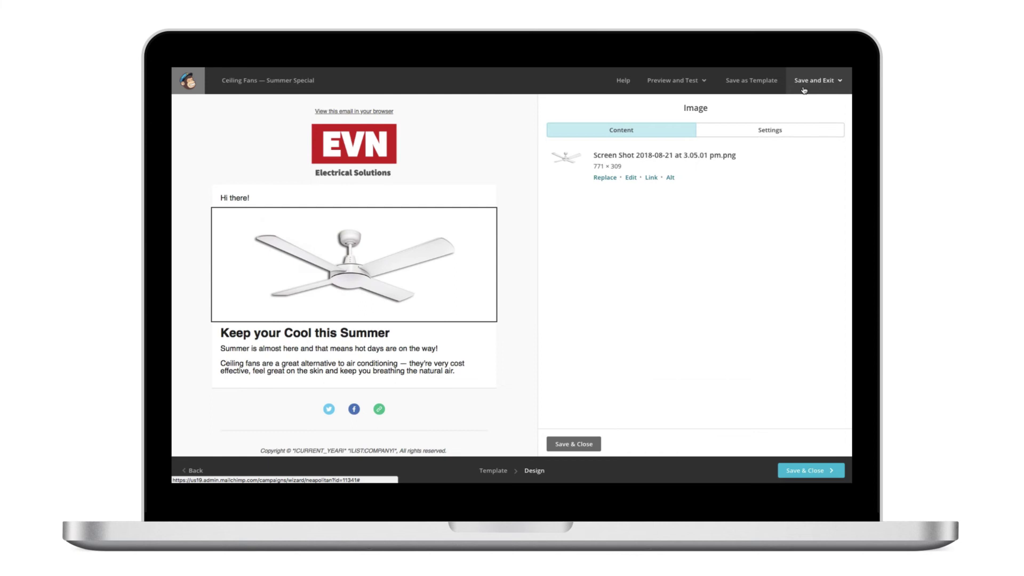
pyautogui.click(574, 444)
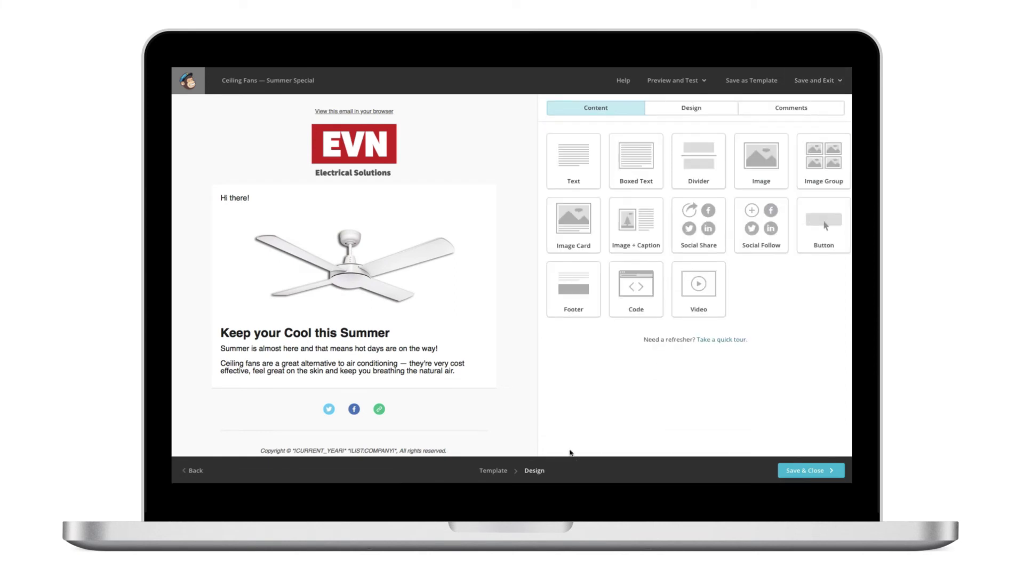
# Replace 'there' with the First Name merge tag so the greeting reads 'Hi *|FNAME|*!'.
pyautogui.click(323, 204)
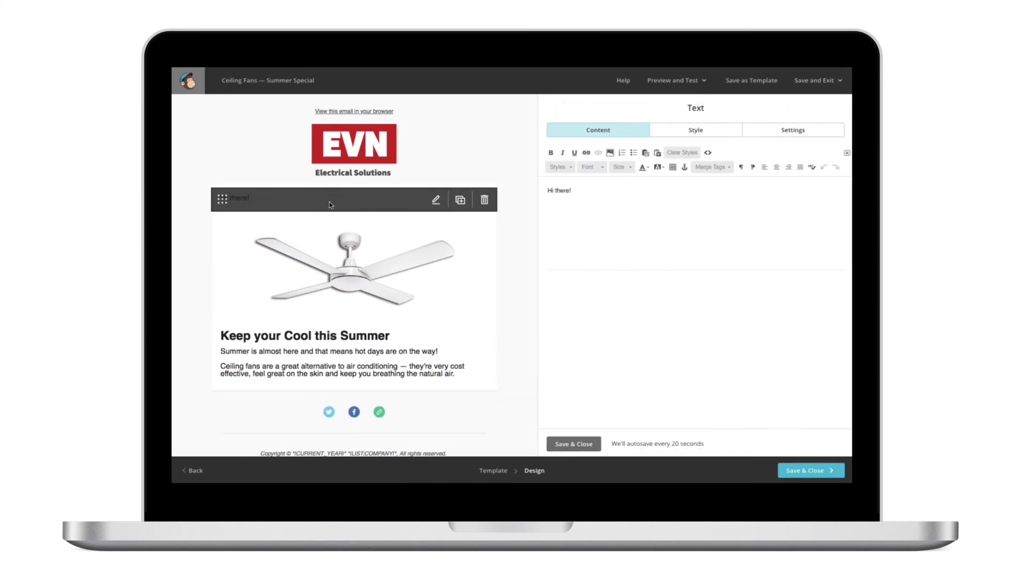
pyautogui.doubleClick(561, 191)
pyautogui.press('BackSpace')
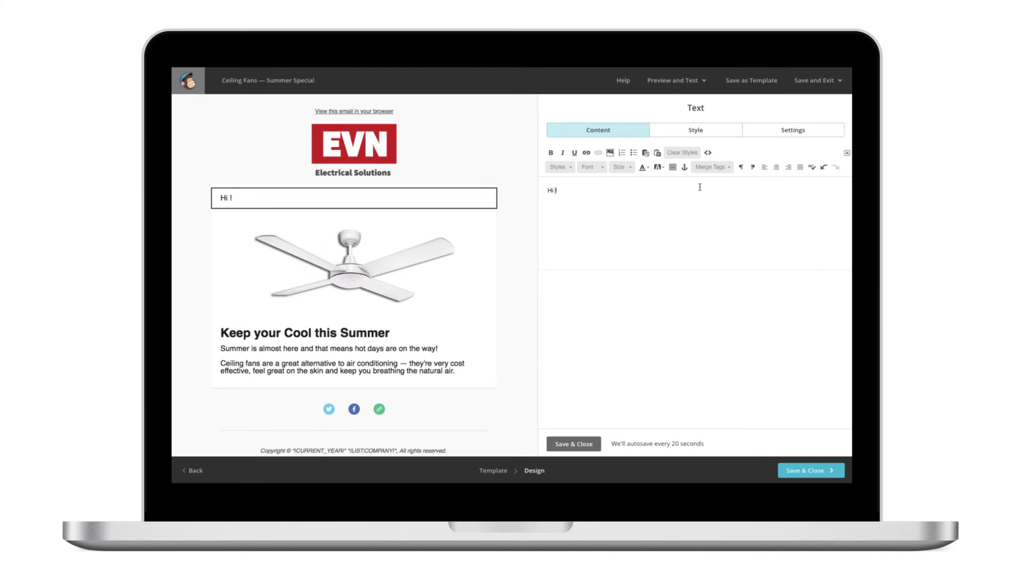
pyautogui.click(712, 167)
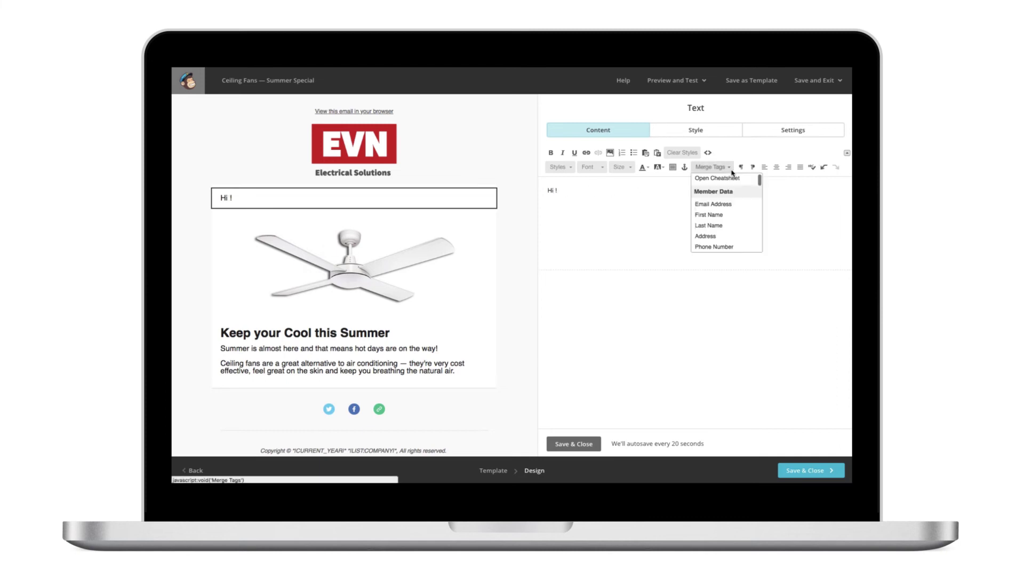
pyautogui.click(711, 214)
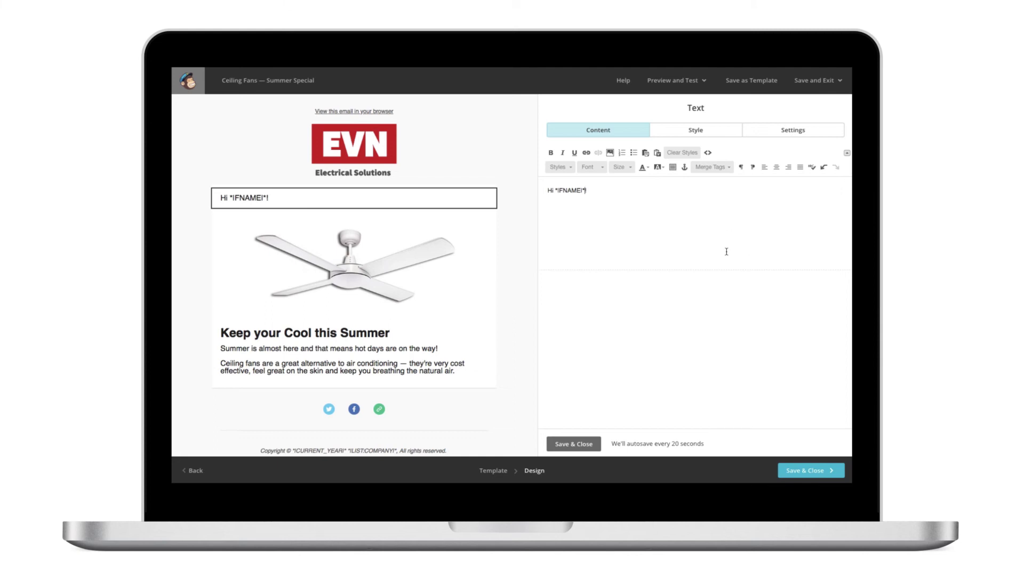
pyautogui.click(574, 444)
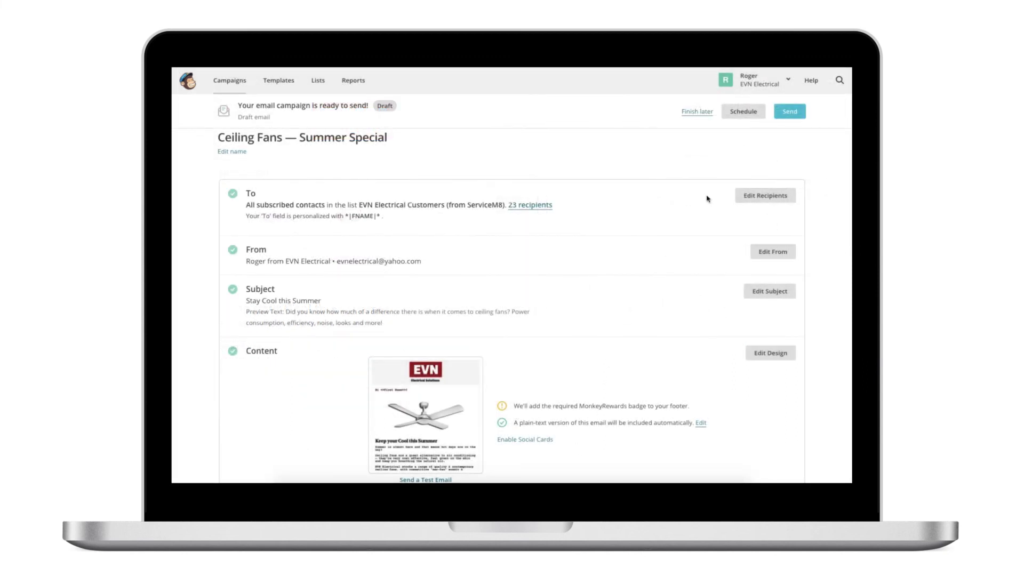
# Open the Prepare for launch confirmation for the 23-subscriber list.
pyautogui.click(788, 111)
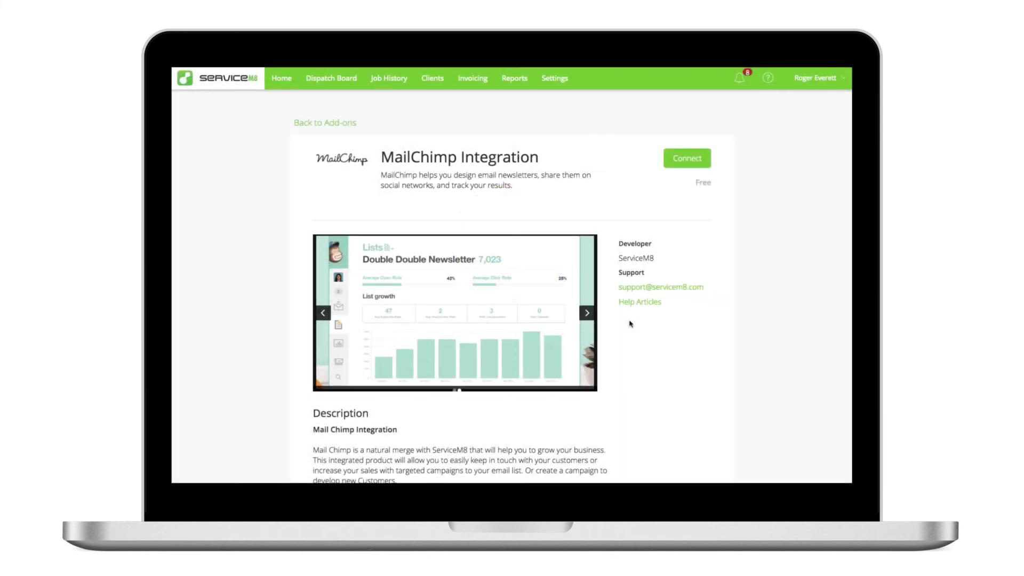
# Authorise ServiceM8 with a MailChimp login and include both job and customer contacts.
pyautogui.click(686, 158)
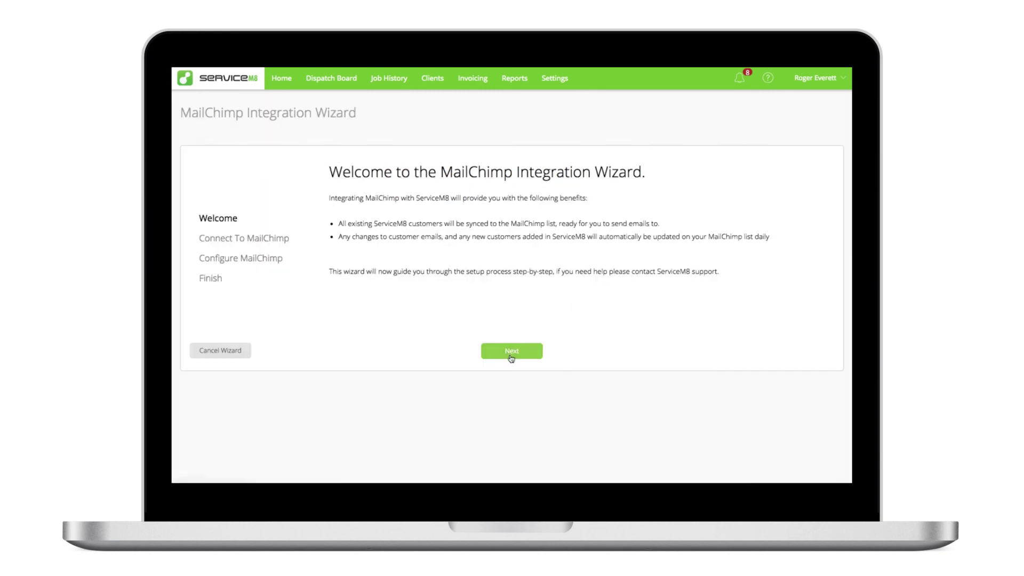
pyautogui.click(511, 351)
pyautogui.click(545, 352)
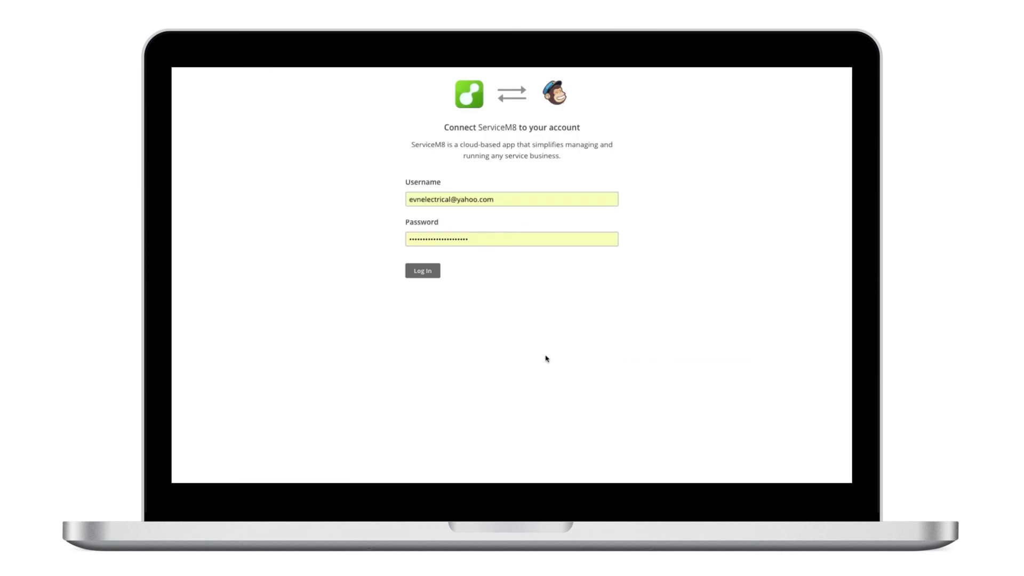
pyautogui.click(422, 271)
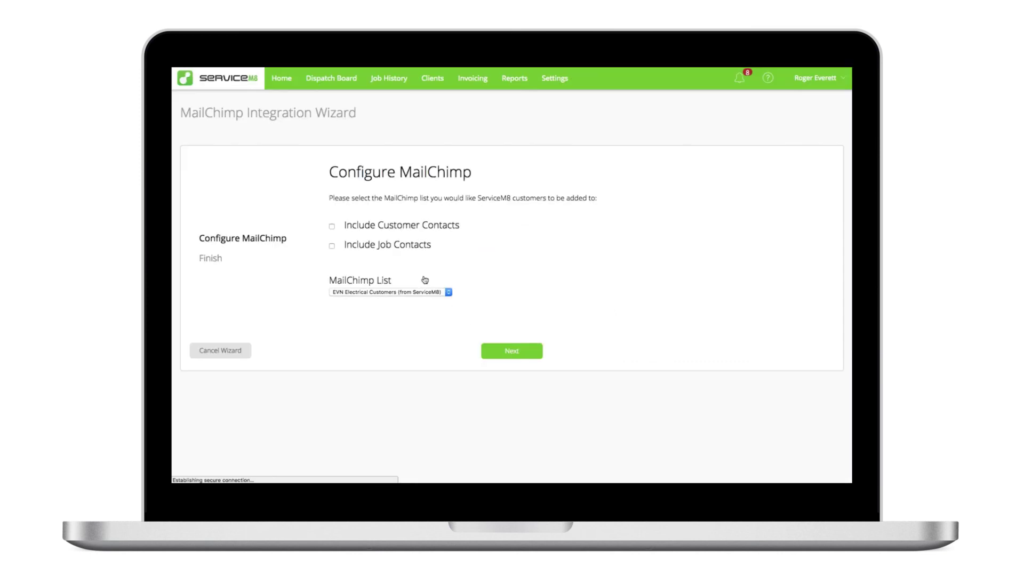
pyautogui.click(332, 245)
pyautogui.click(332, 225)
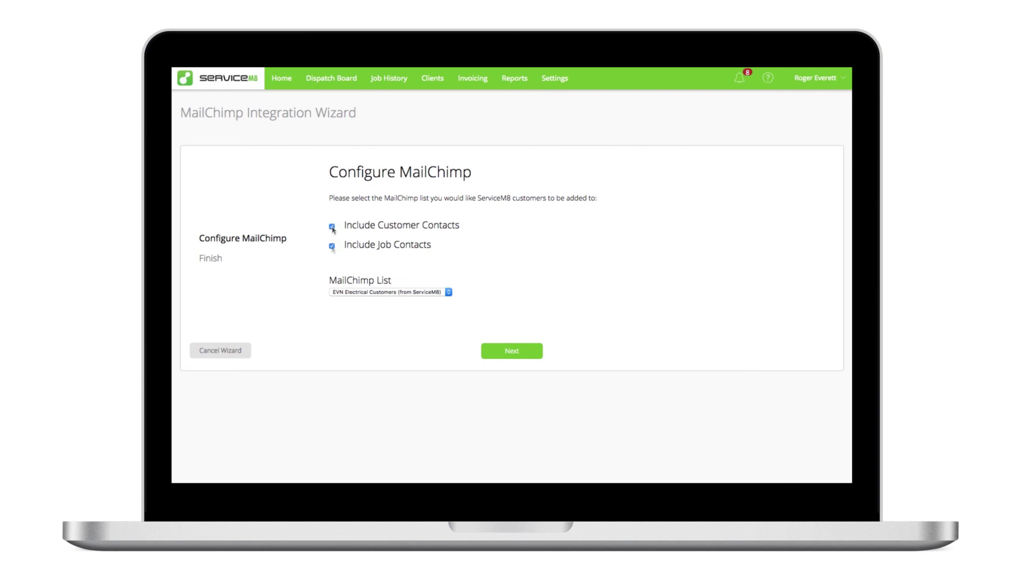